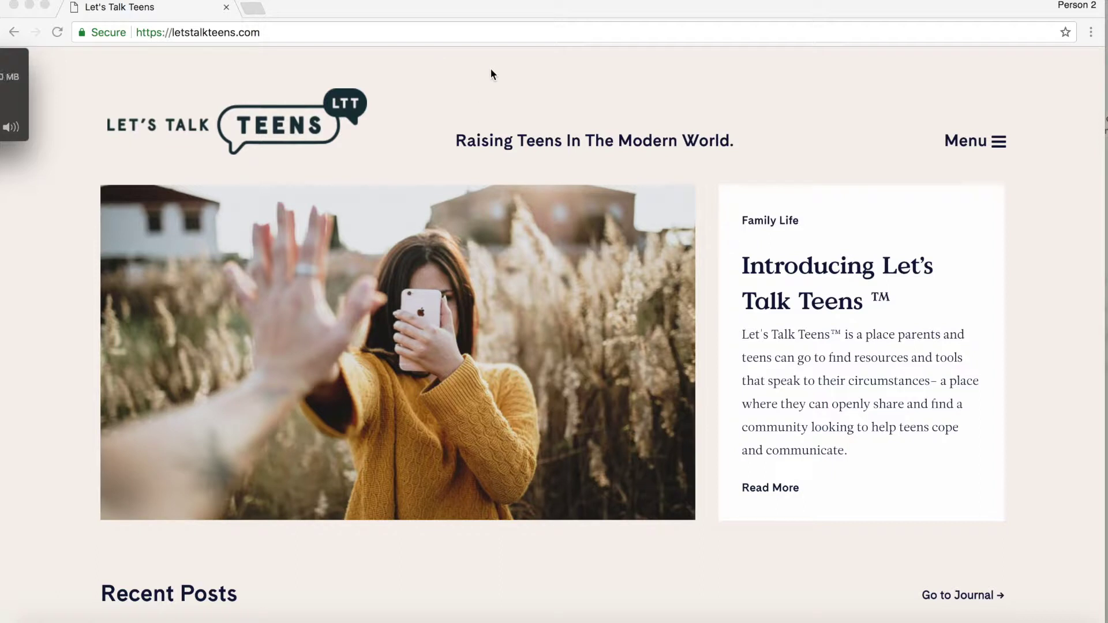
Open System Preferences from the Apple menu and go to the Parental Controls pane.
click(452, 9)
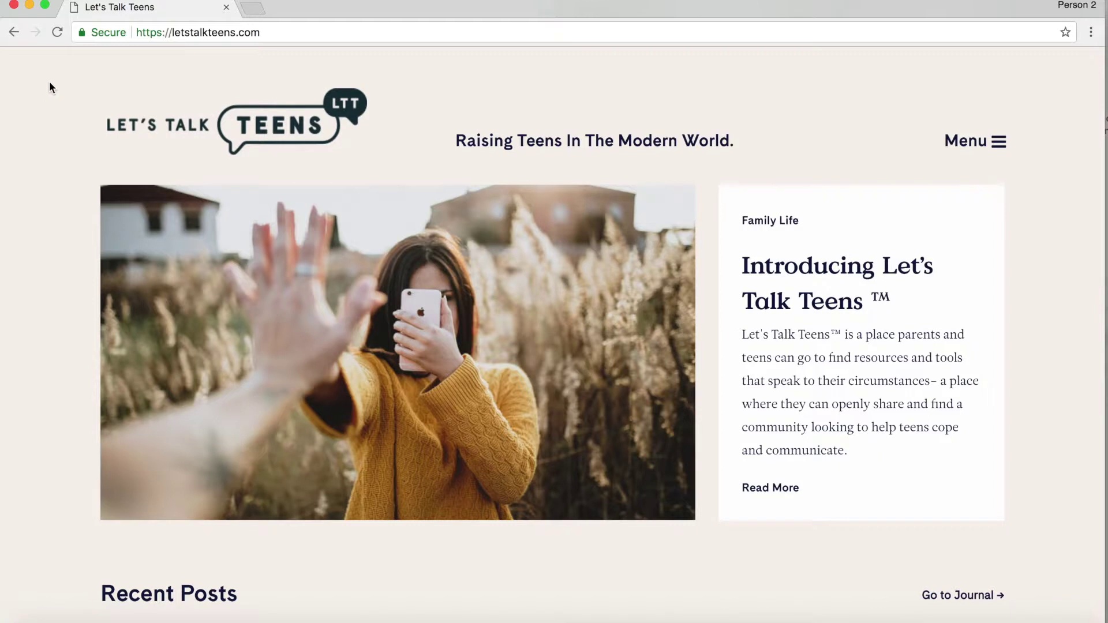
click(17, 0)
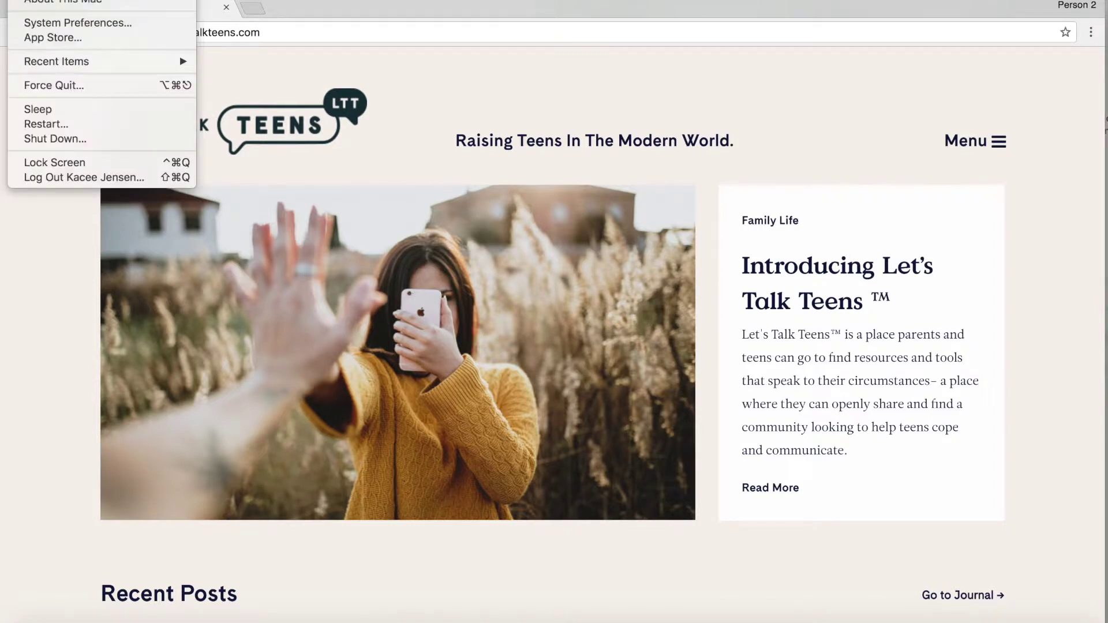
click(35, 23)
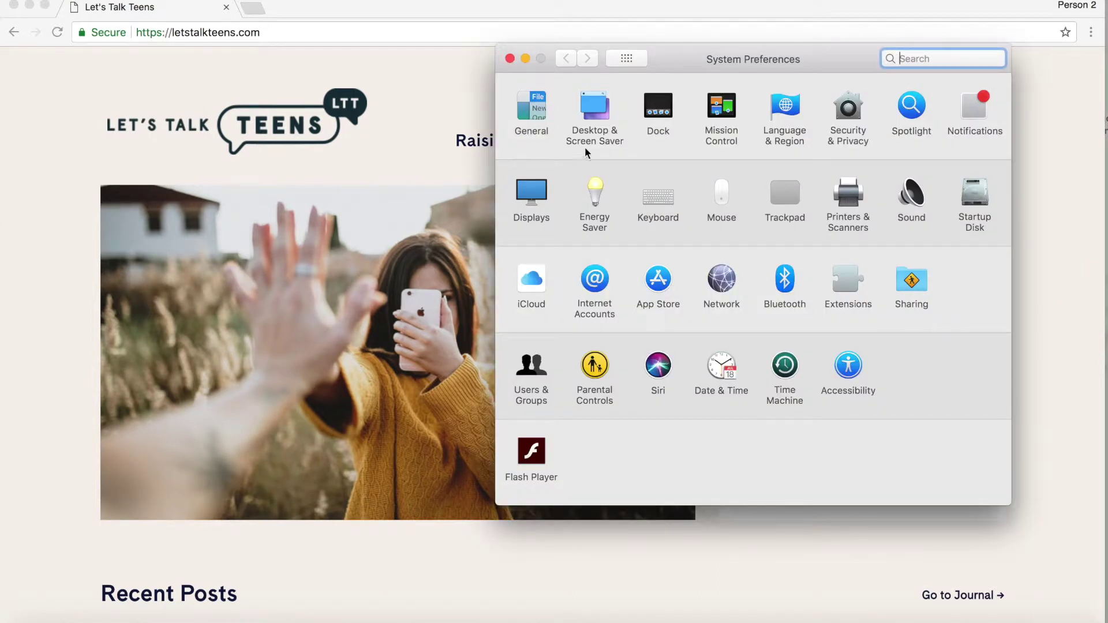
click(597, 367)
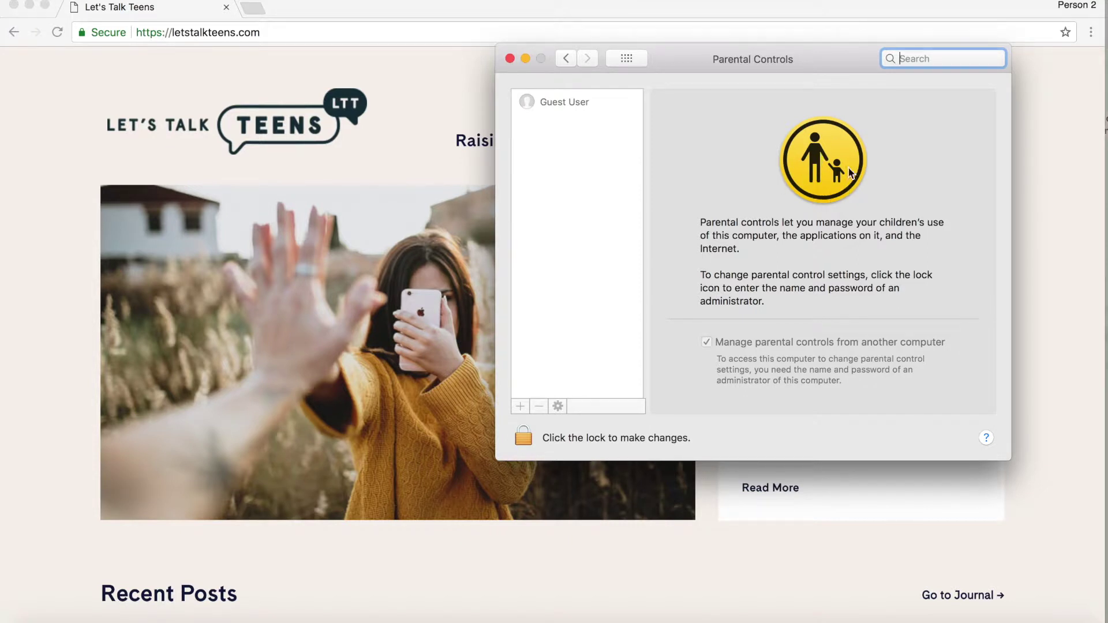
click(524, 433)
Unlock Parental Controls with the administrator password and select Guest User.
text(•••••••••••)
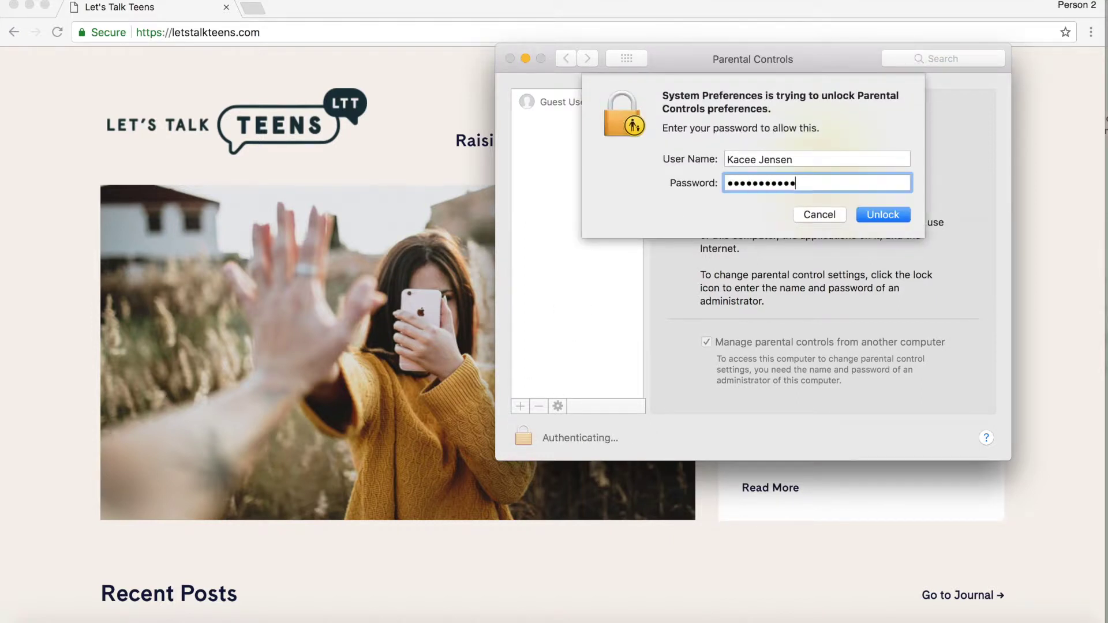
key(Return)
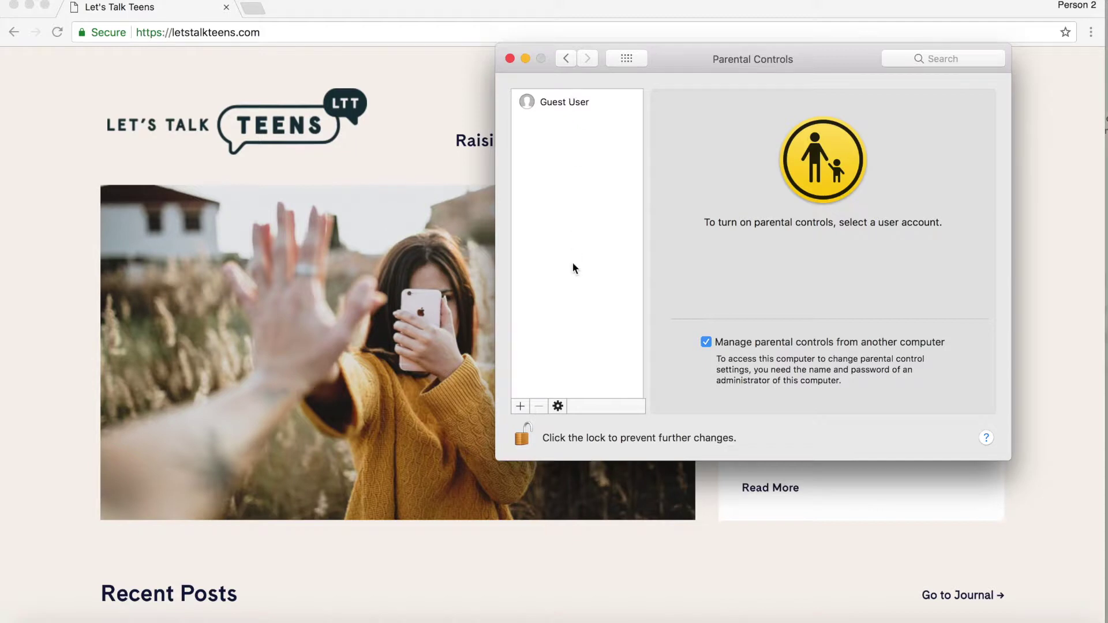
click(551, 104)
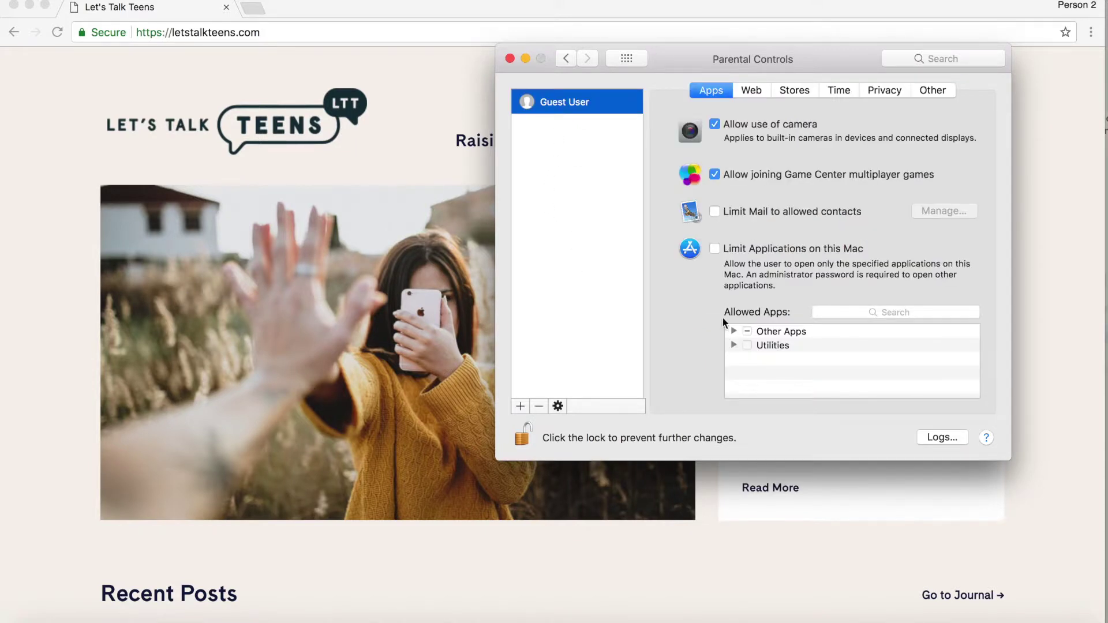
Bring up the new managed user form, with Age preset to 4+.
click(519, 407)
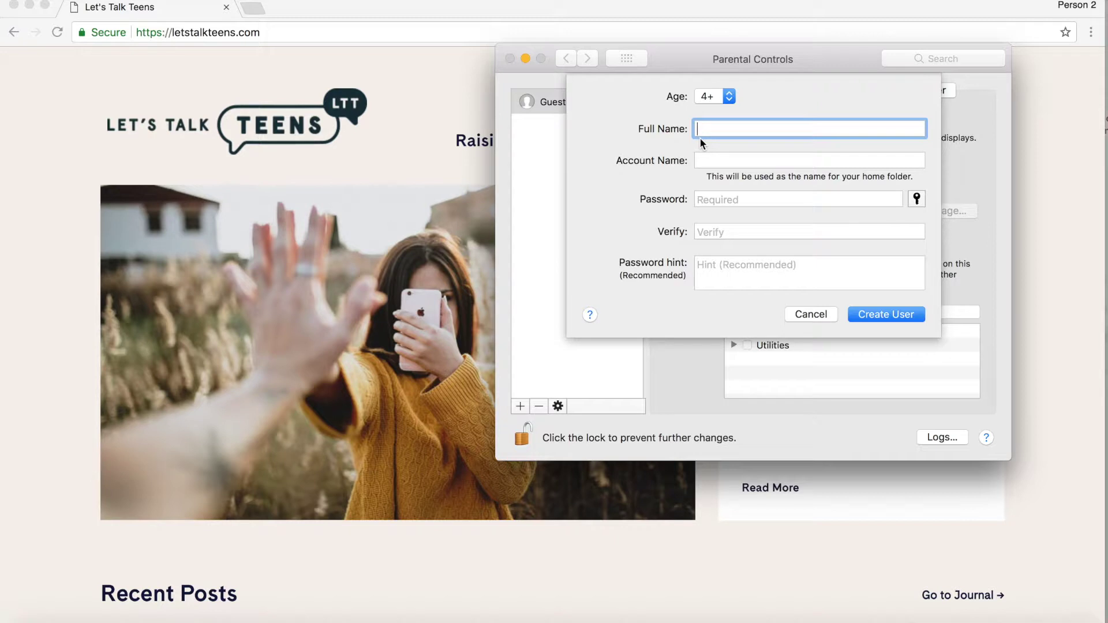
Create the child's account: enter the name, a verified password and the hint 'numbers'.
text(Ash)
key(Tab)
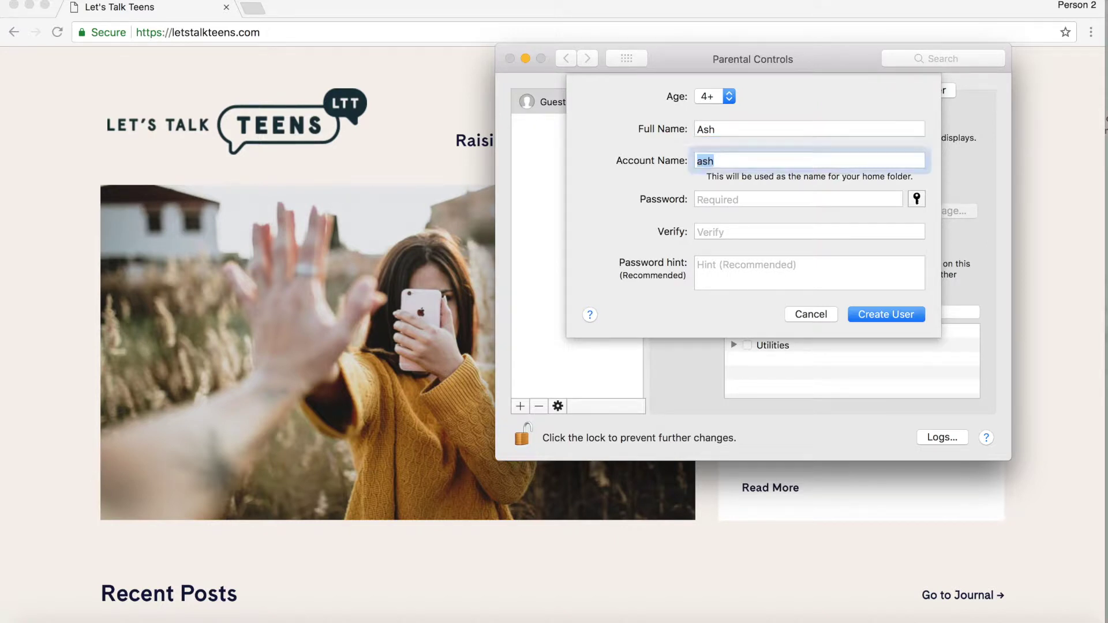
click(717, 199)
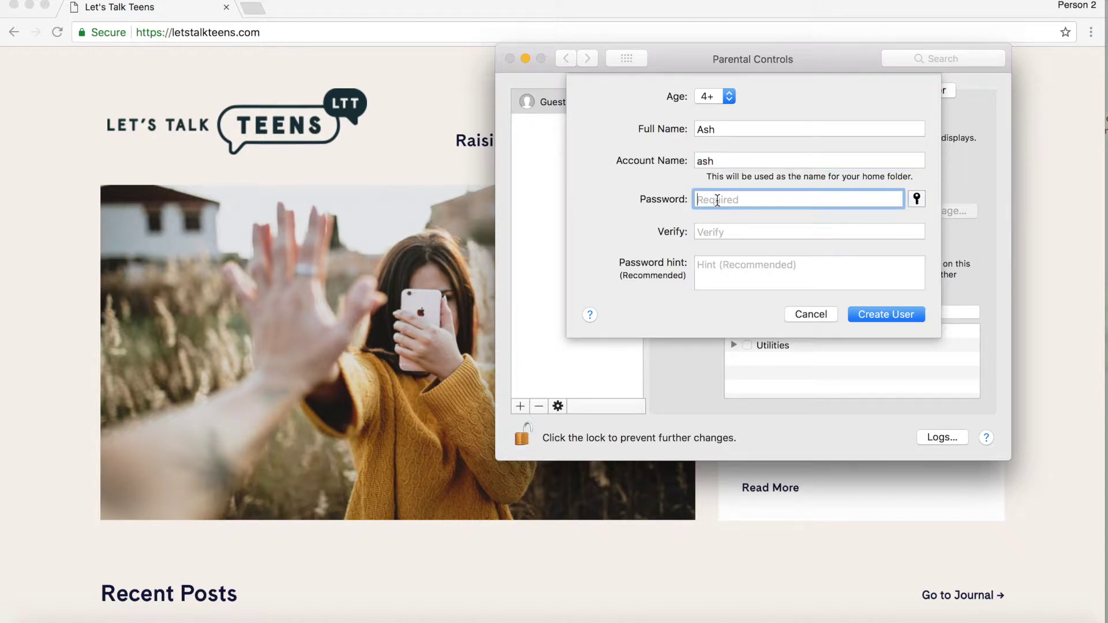
text(••••)
click(721, 235)
text(••••)
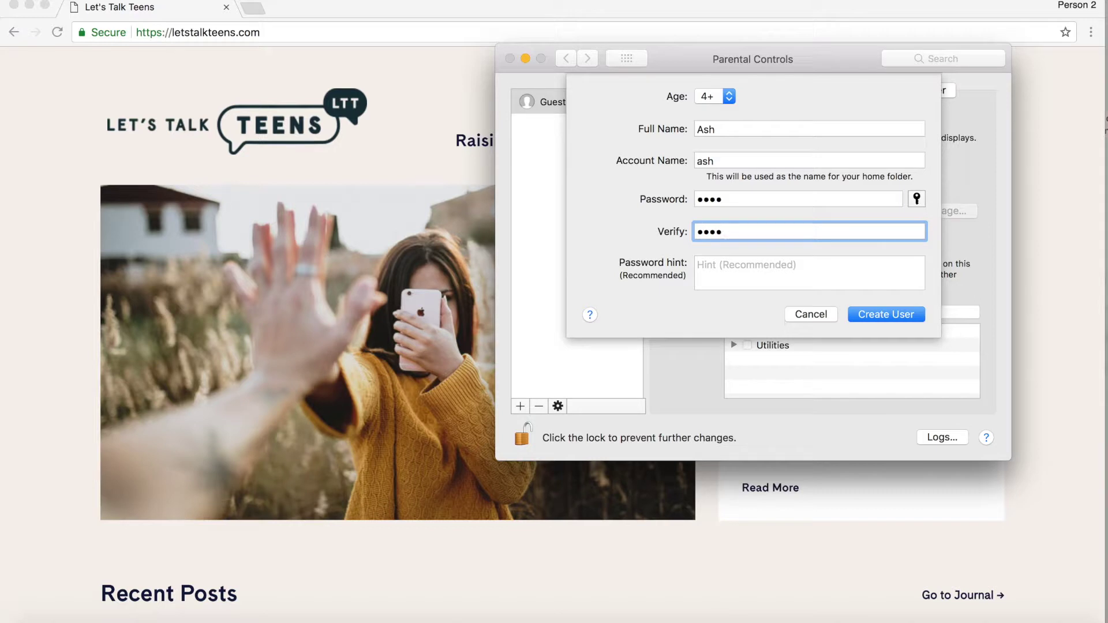
click(724, 276)
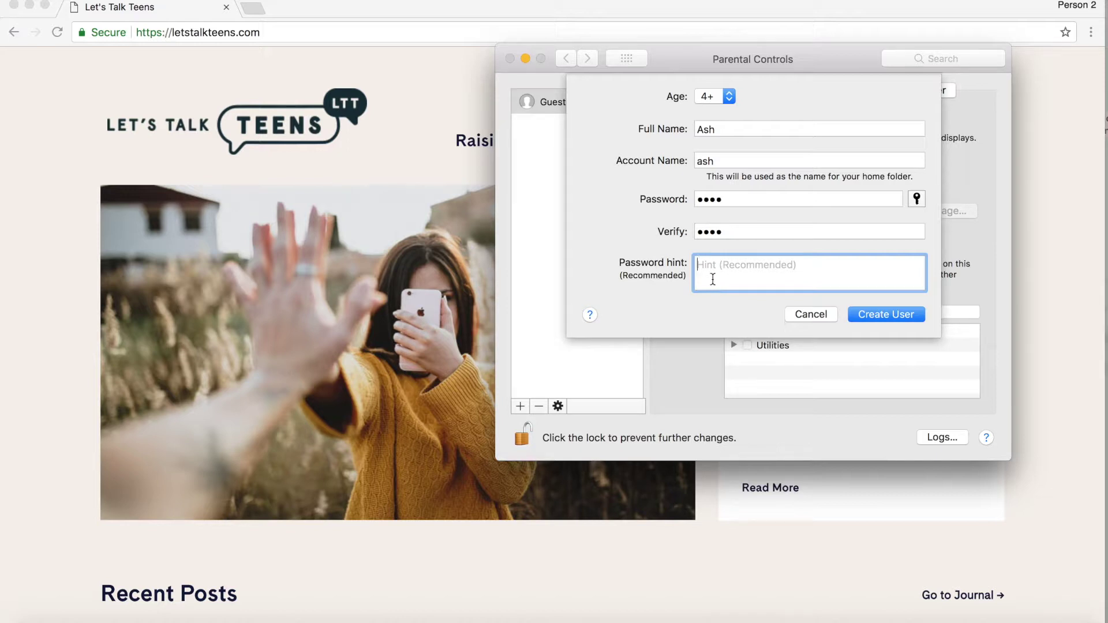
text(numbers)
click(865, 316)
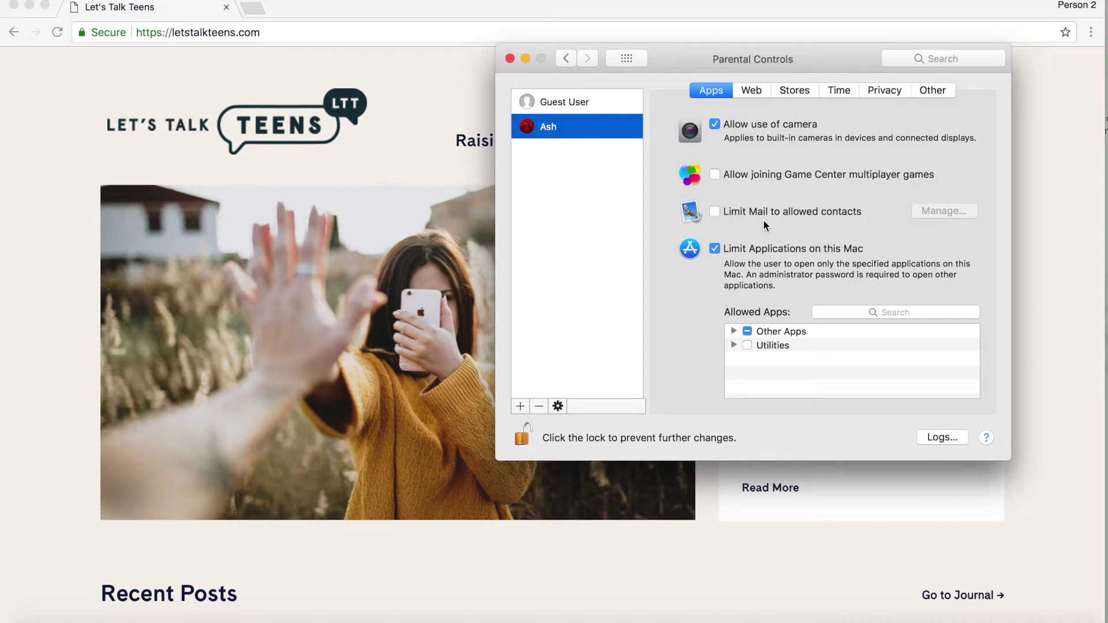
Toggle the Limit Mail to allowed contacts checkbox, leaving Mail unrestricted.
click(714, 212)
click(713, 211)
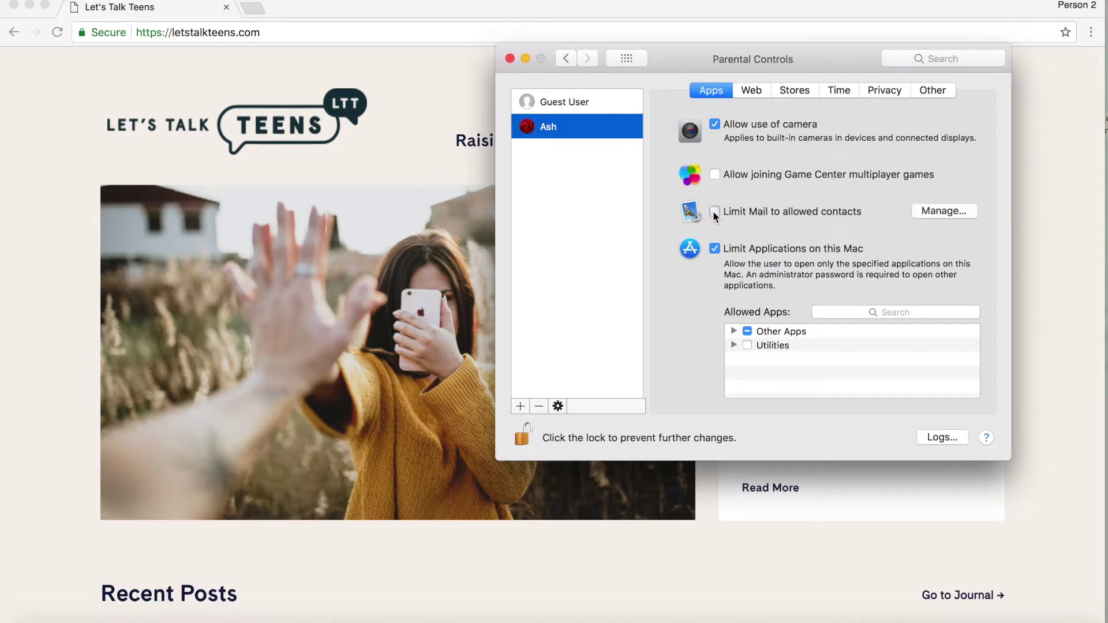
click(714, 211)
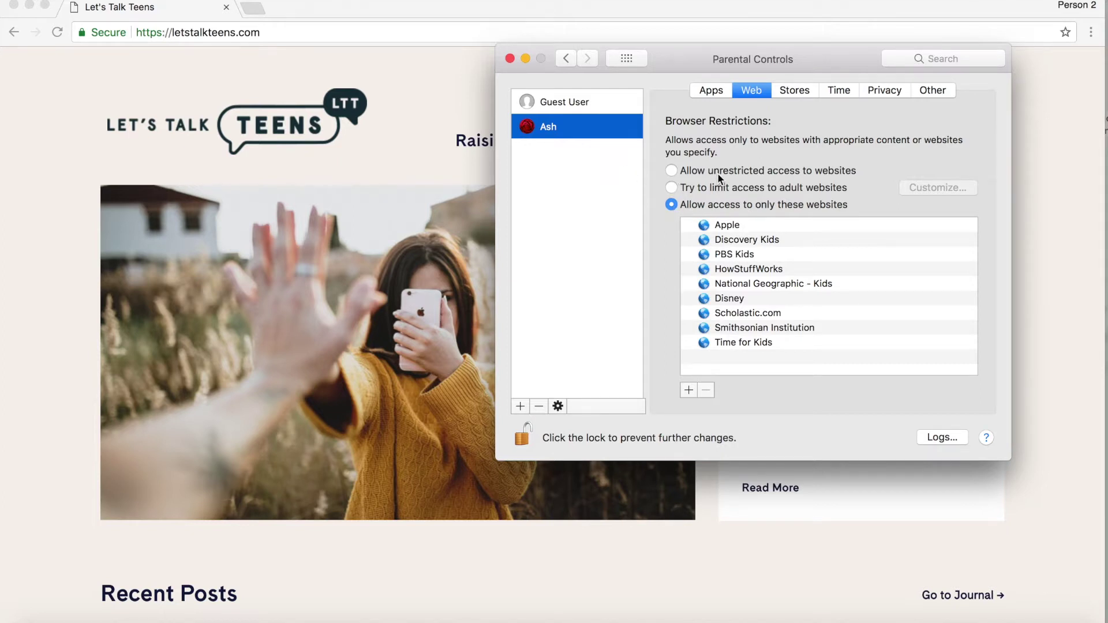
Go through the allowed sites Apple, Discovery Kids, PBS Kids, HowStuffWorks and National Geographic - Kids.
click(738, 230)
click(738, 237)
click(738, 256)
key(Up)
click(744, 257)
click(743, 270)
click(745, 285)
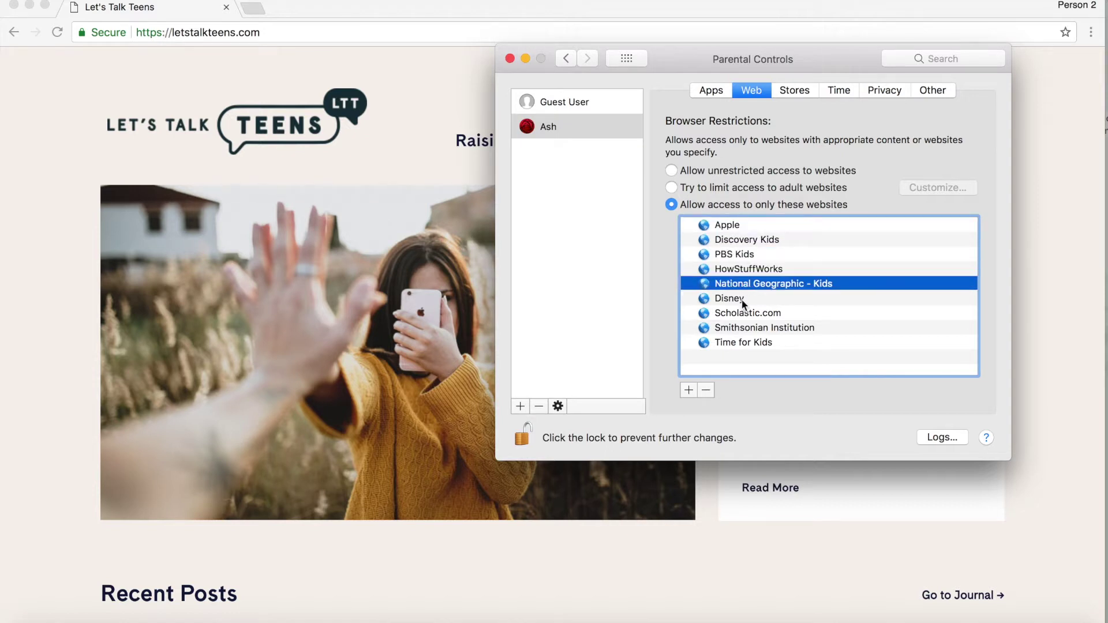
Review Disney, Scholastic.com, Smithsonian and Time for Kids, then choose limiting adult websites instead.
click(738, 304)
click(738, 318)
click(737, 329)
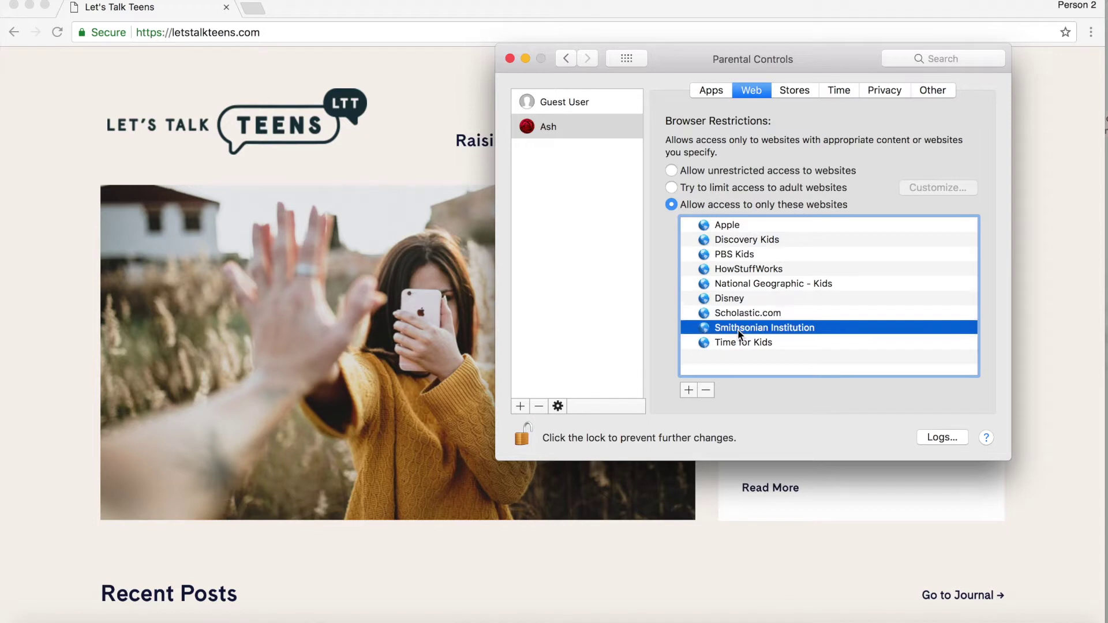
click(738, 341)
click(737, 316)
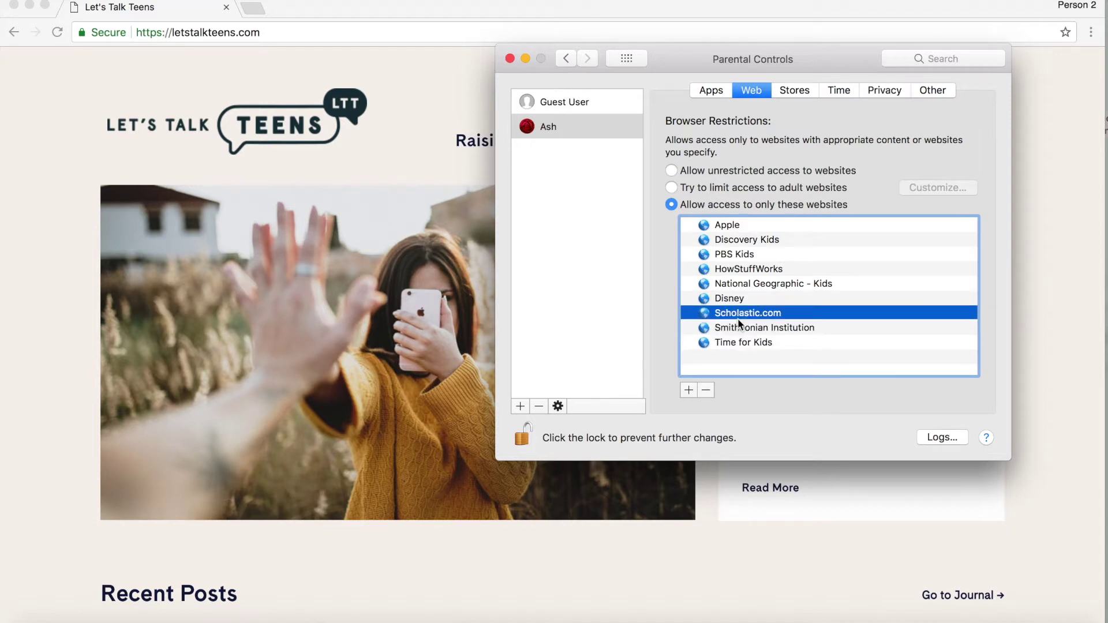
click(733, 272)
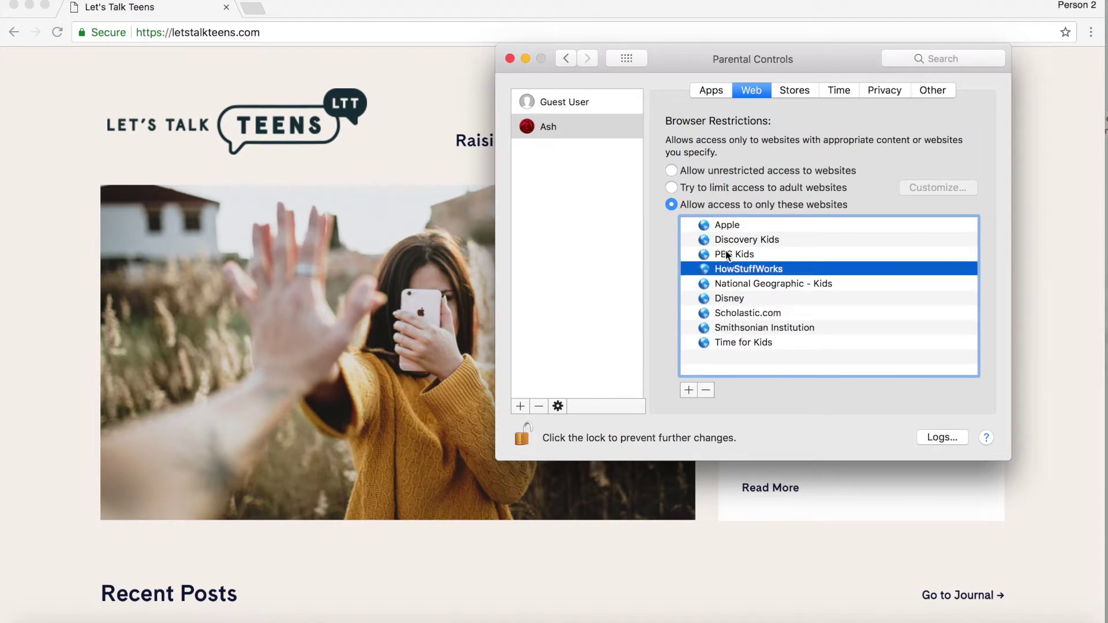
click(671, 187)
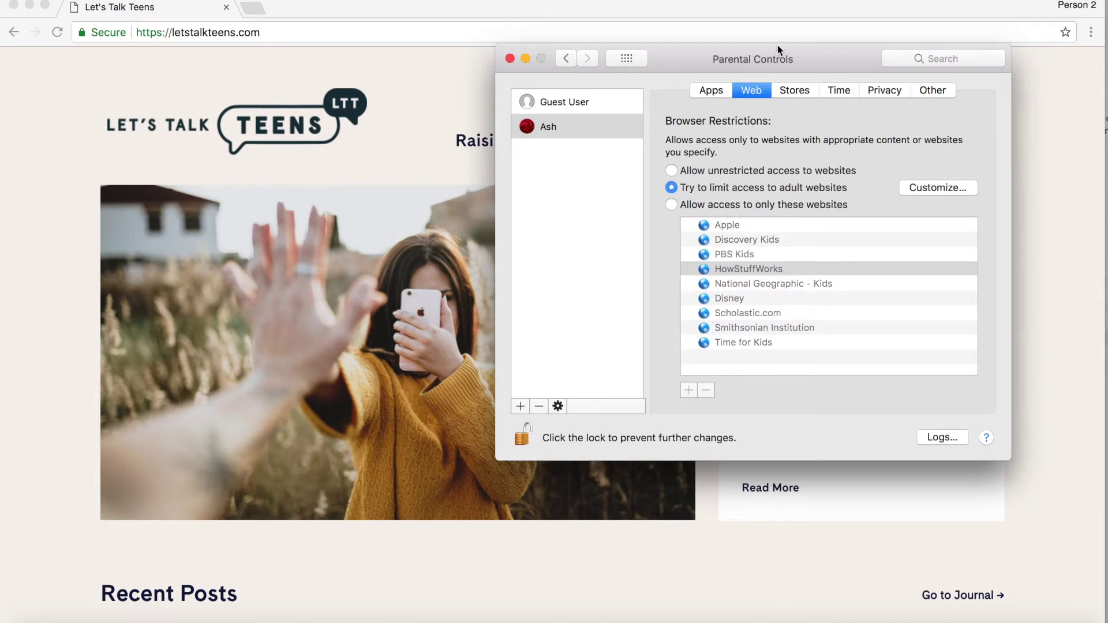
Limit the child's store content to 9+ apps, TV-PG shows and PG movies.
click(804, 89)
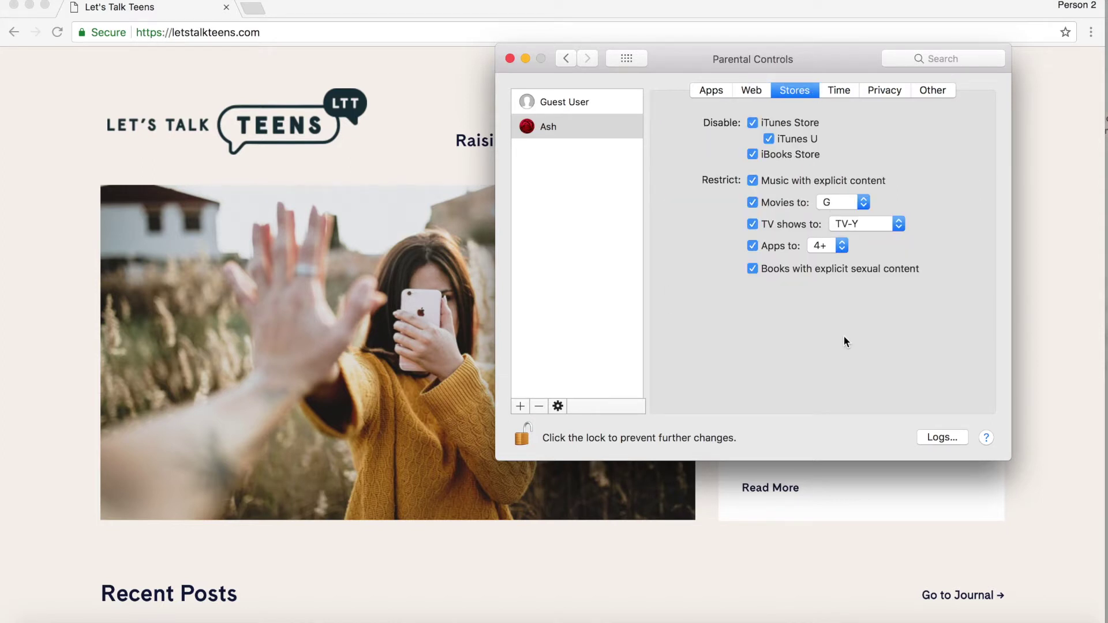
click(842, 247)
click(838, 262)
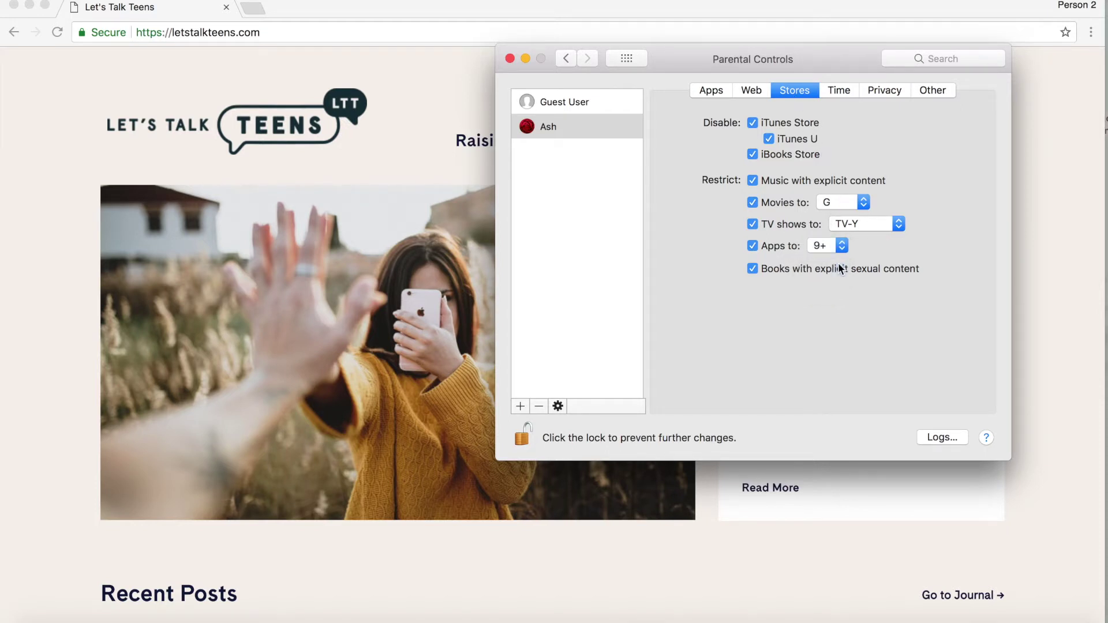
click(872, 223)
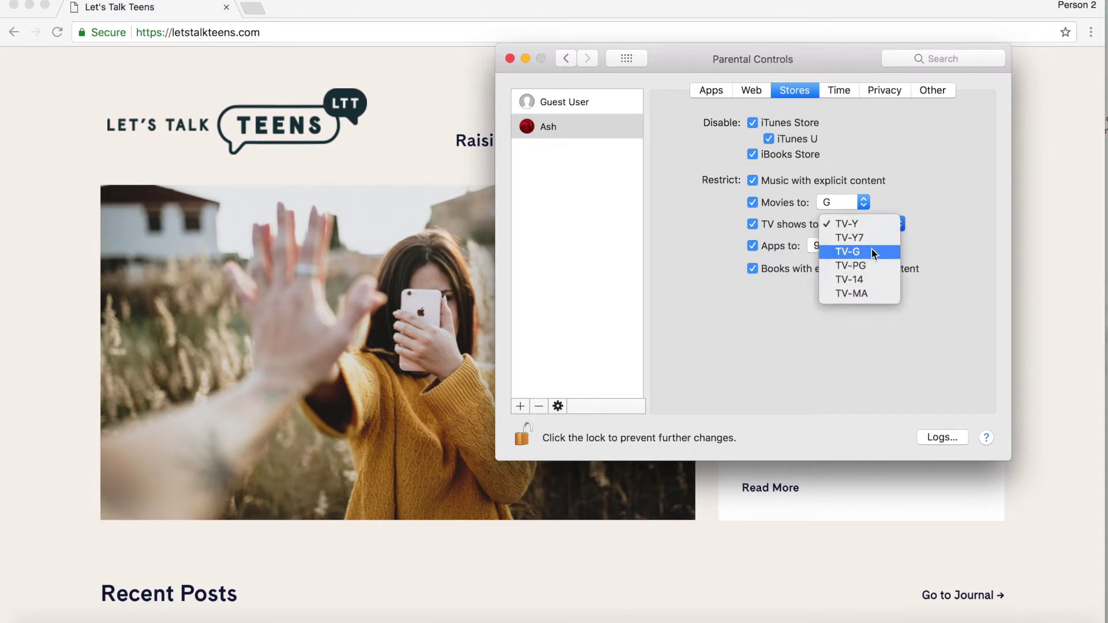
click(871, 263)
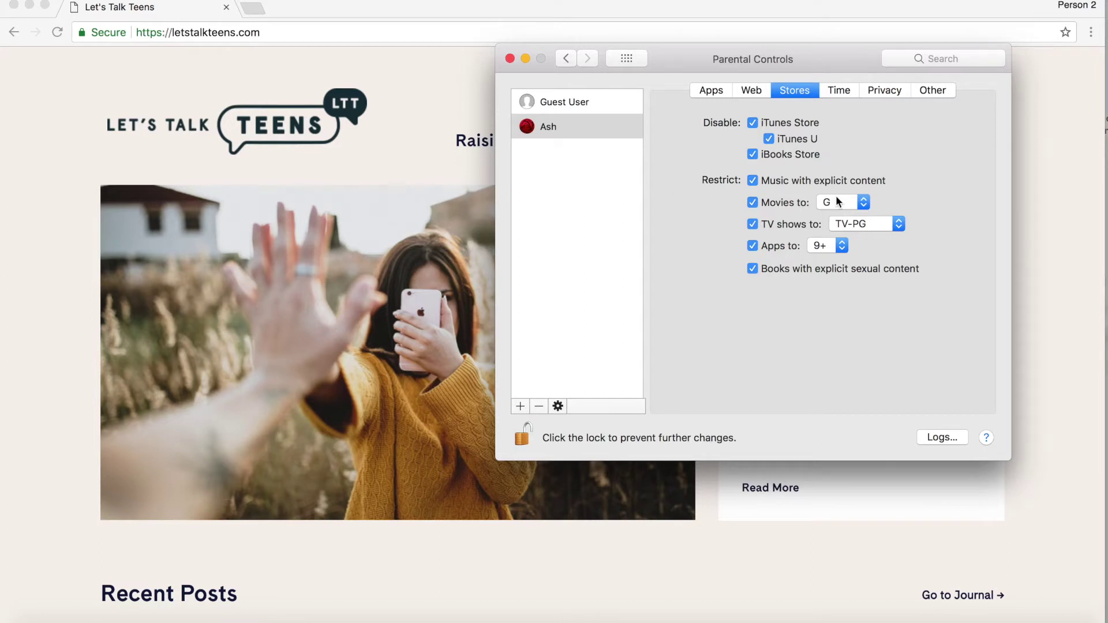
click(864, 202)
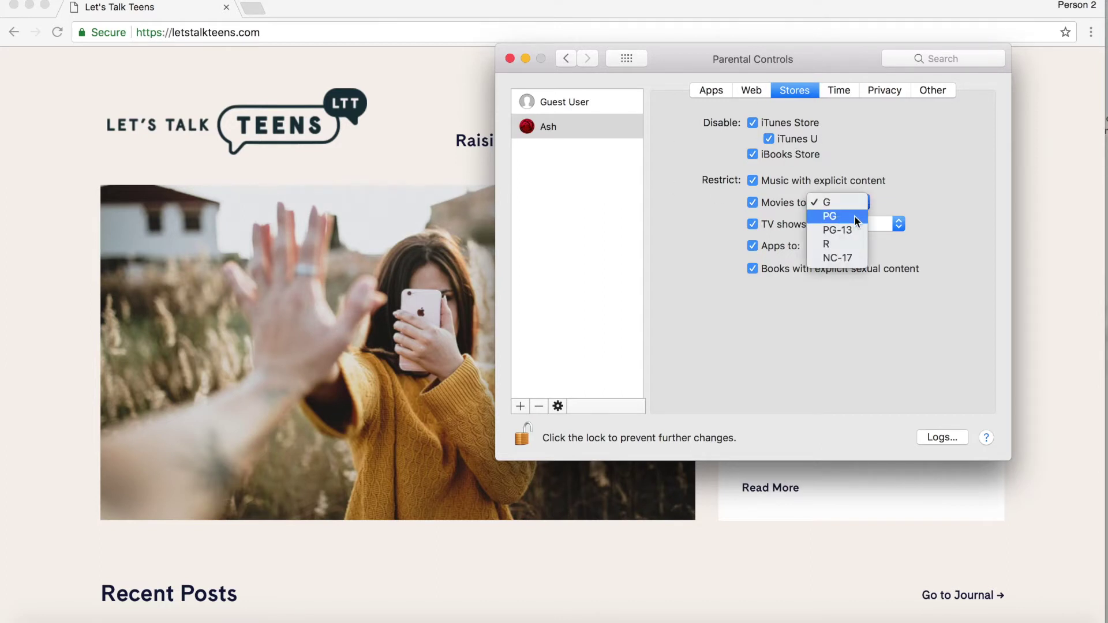
click(854, 216)
click(838, 89)
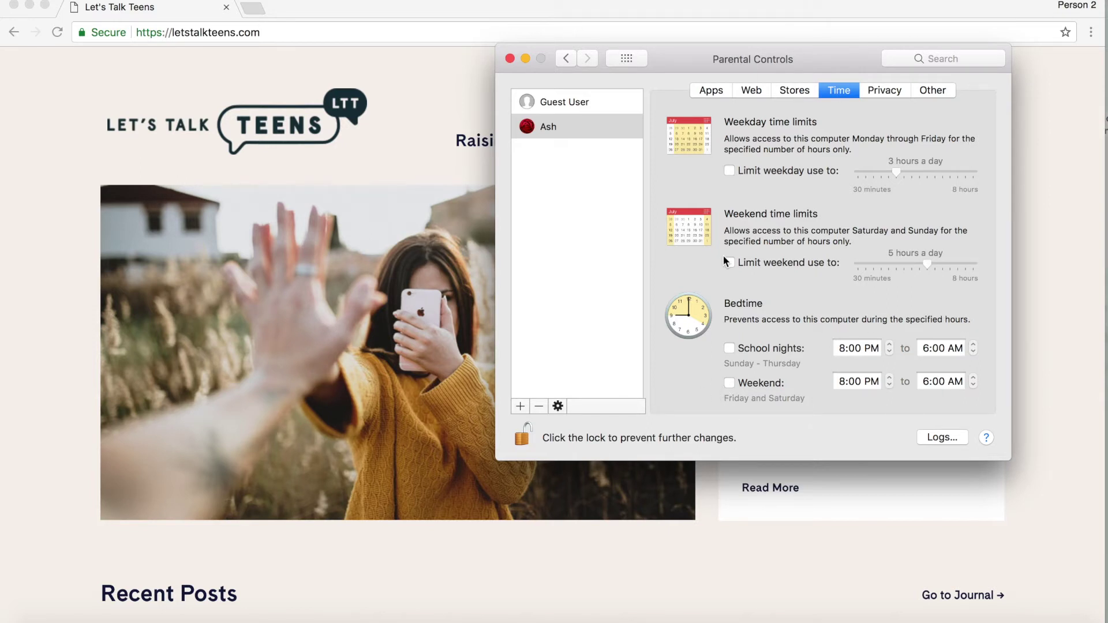
In Privacy, allow Contacts changes and block Twitter and Facebook changes.
click(889, 92)
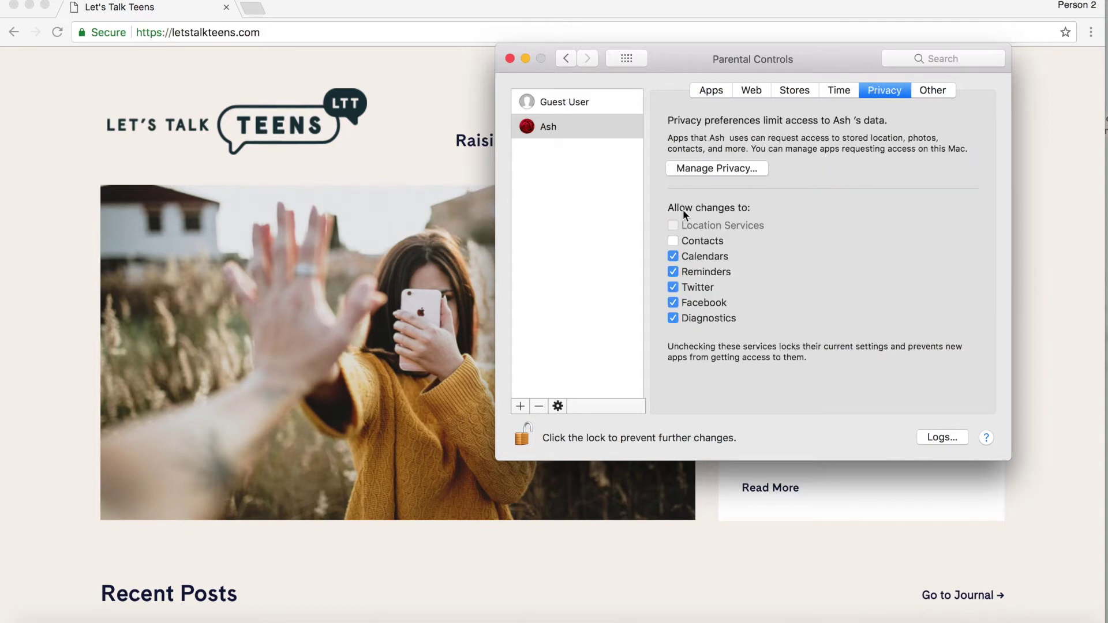
click(673, 256)
click(672, 271)
click(673, 286)
On the Other tab, leave Turn off Siri & Dictation enabled after toggling it back and forth.
click(941, 93)
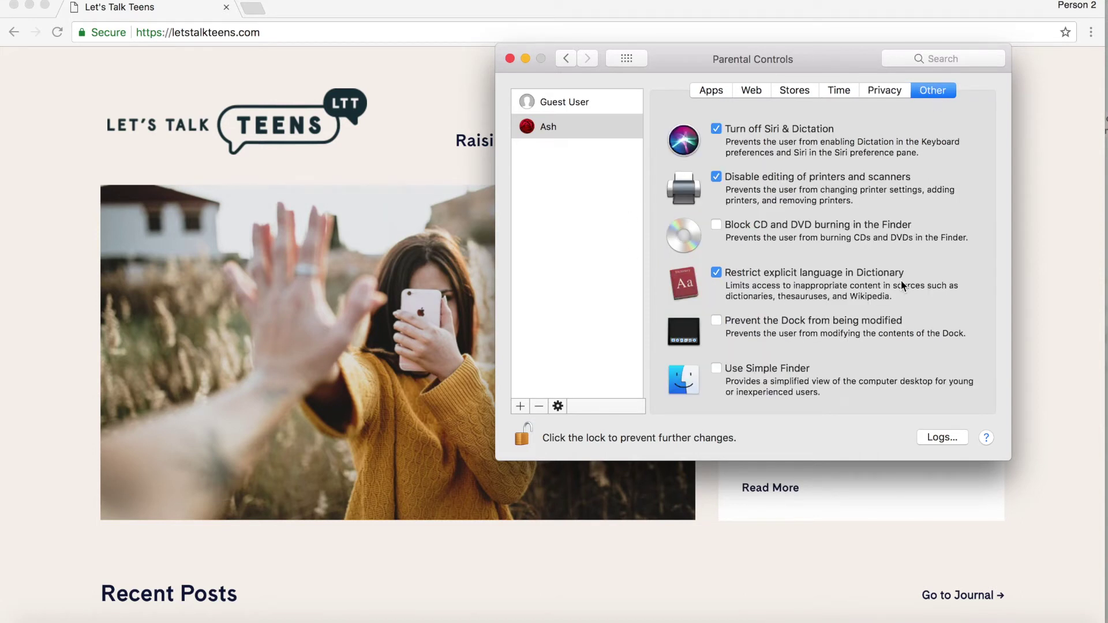
click(716, 129)
click(886, 90)
click(926, 94)
click(717, 131)
click(717, 129)
click(716, 130)
click(716, 133)
Uncheck Disable editing of printers and scanners, dismissing the password request.
click(716, 177)
click(560, 263)
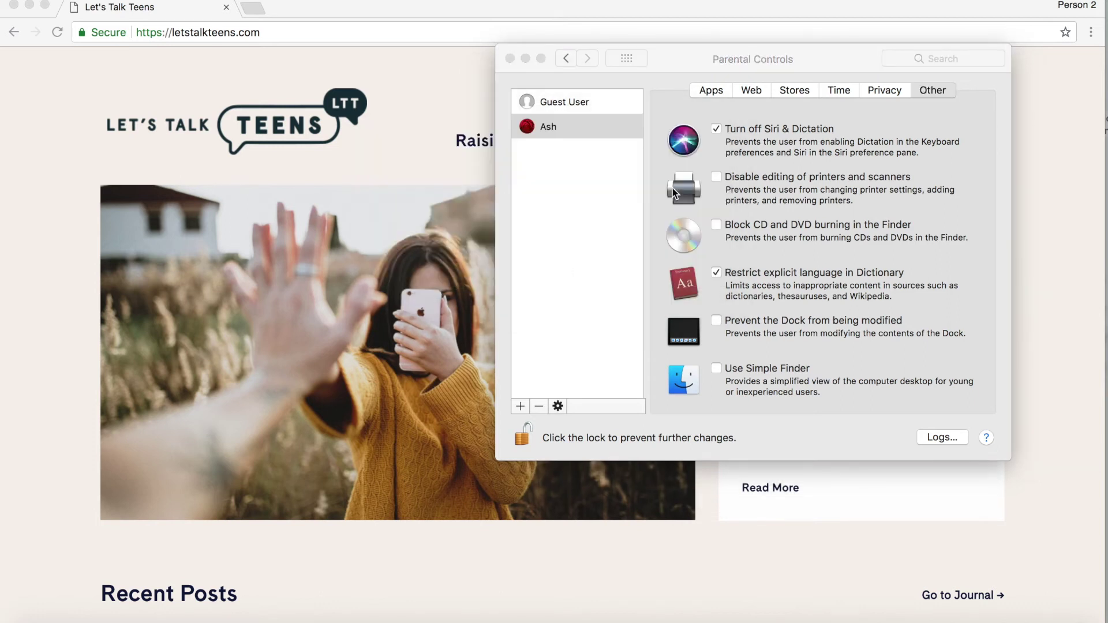
click(711, 92)
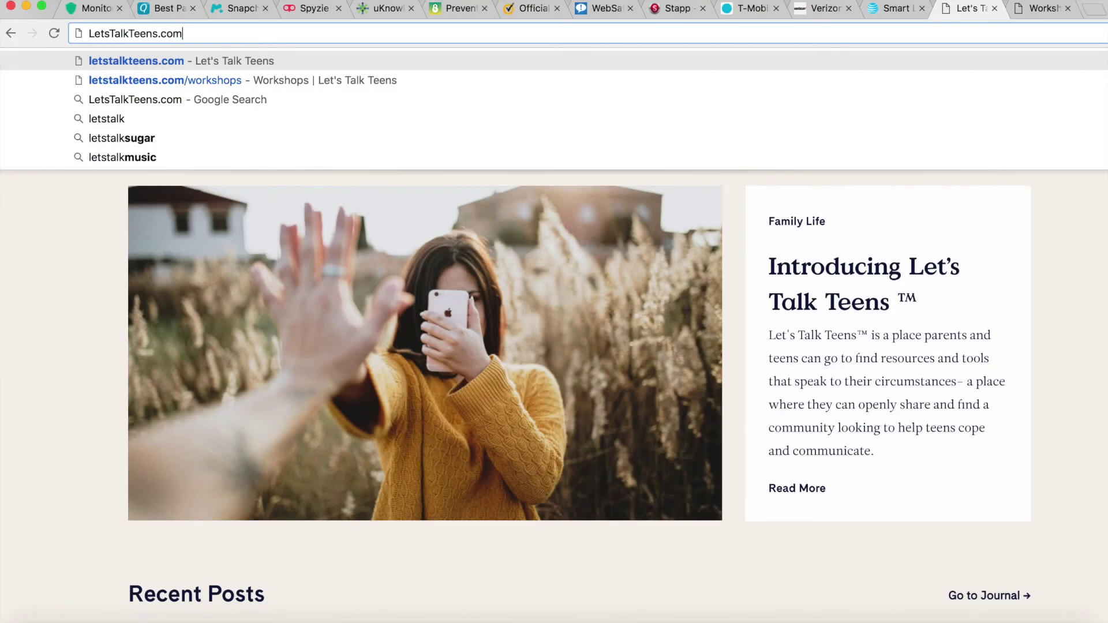
Load LetsTalkTeens.com/workshops and scroll to the Social Media & Cyber Safety workshop's Purchase Now.
text(/work)
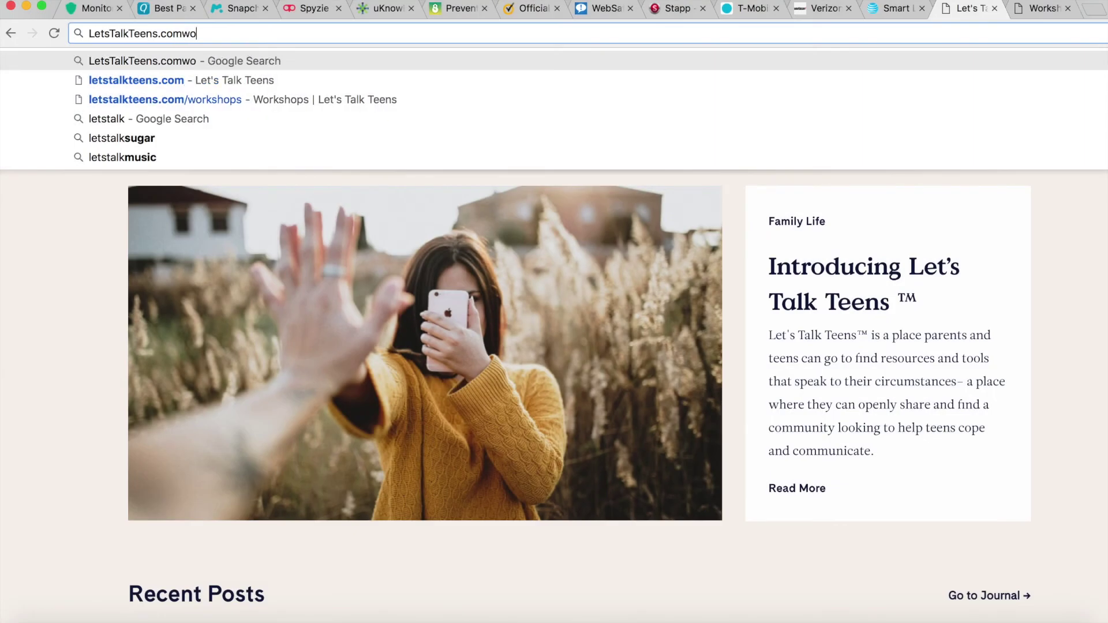
text(shops)
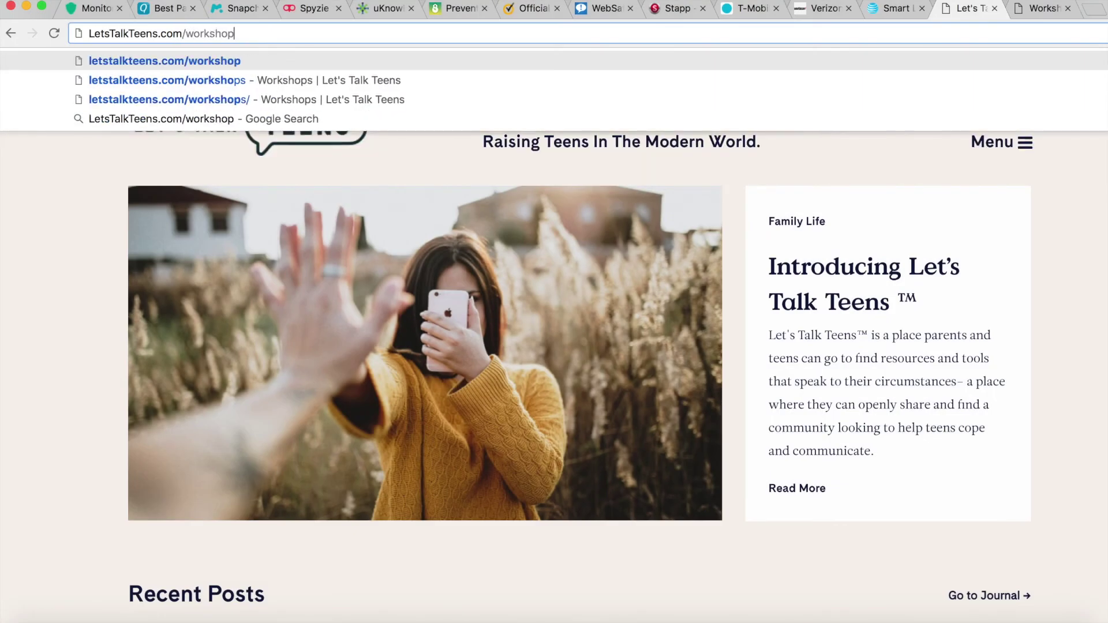
key(Return)
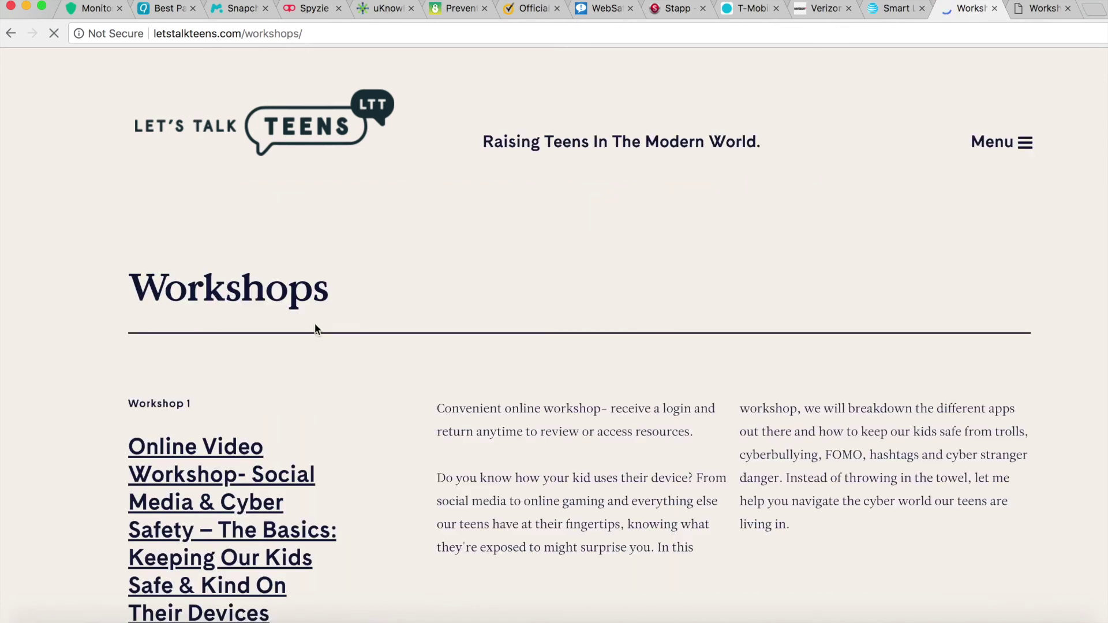
scroll(315, 328, down, 3)
scroll(315, 329, down, 2)
scroll(315, 324, down, 3)
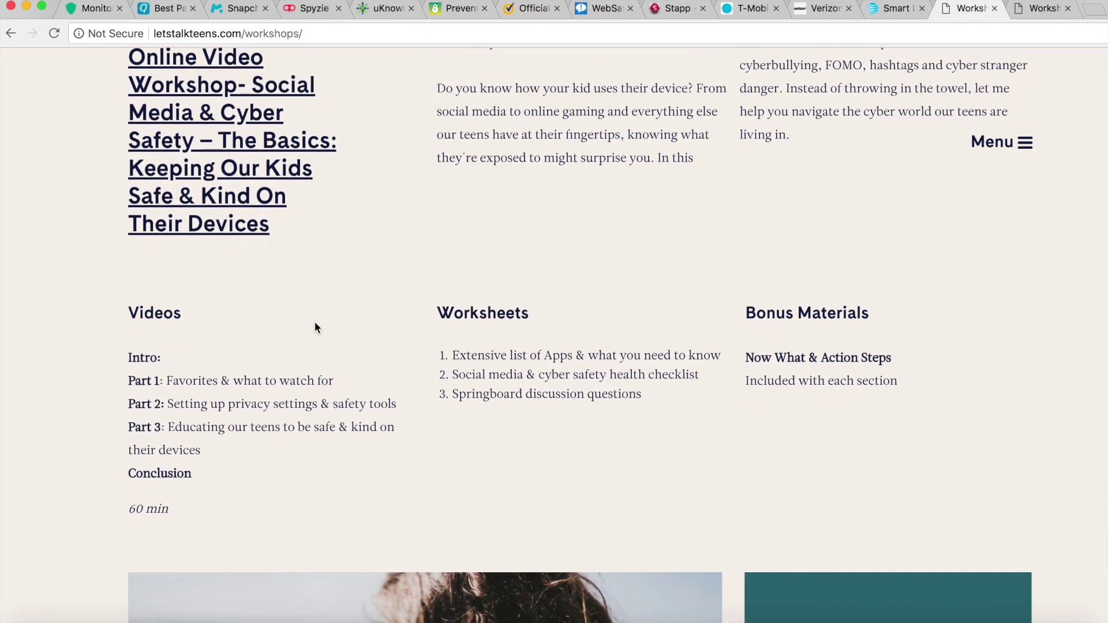
scroll(315, 327, down, 3)
scroll(315, 327, down, 1)
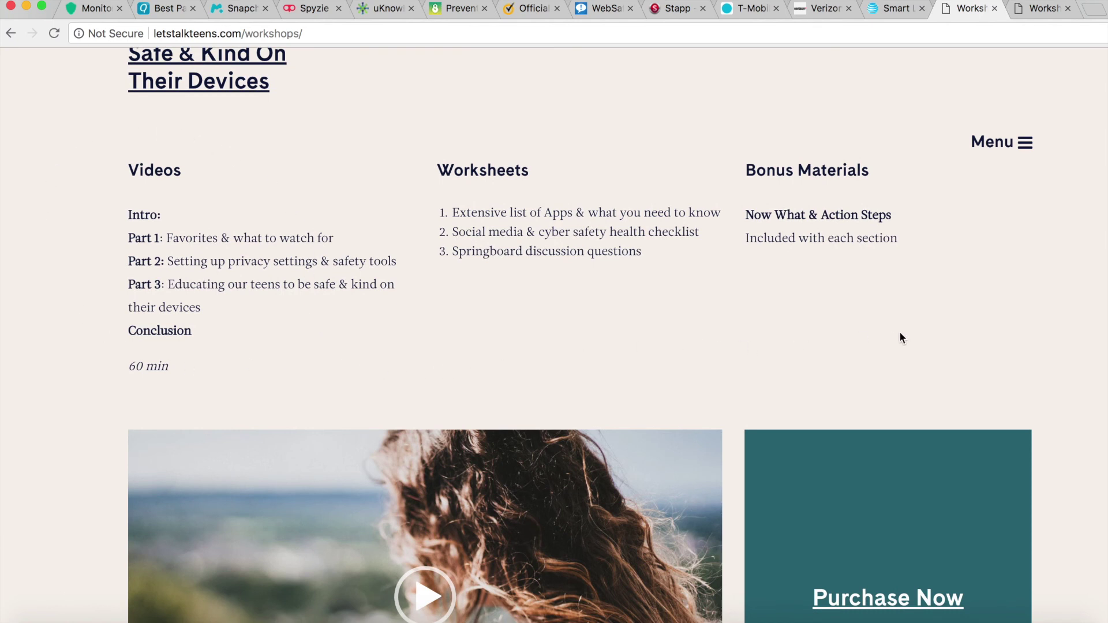
scroll(900, 338, down, 3)
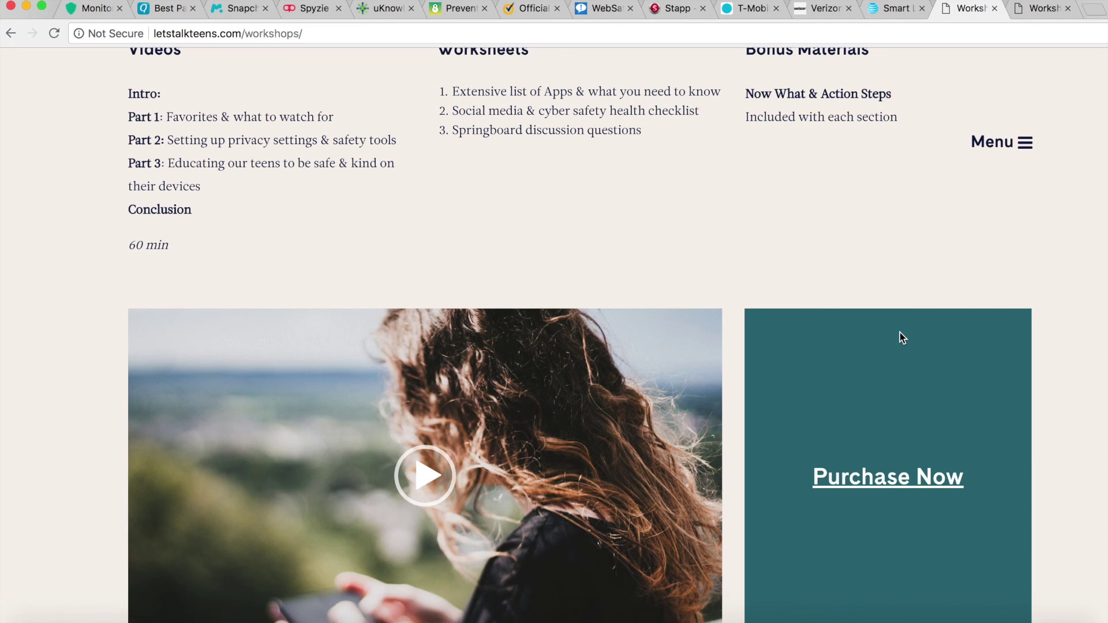
scroll(900, 334, down, 1)
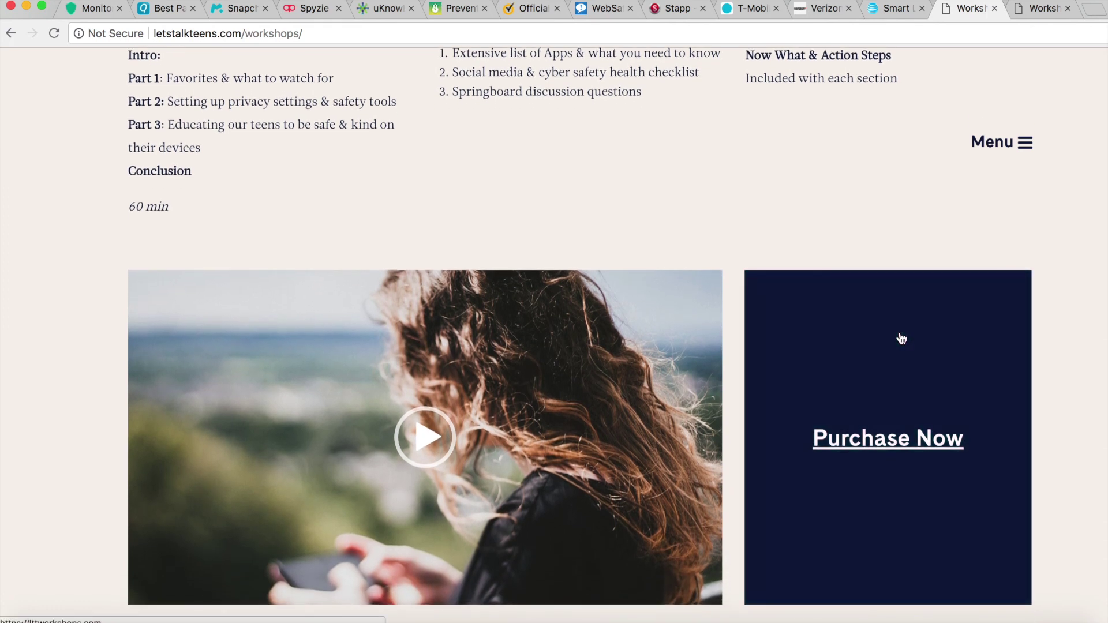
scroll(901, 338, down, 1)
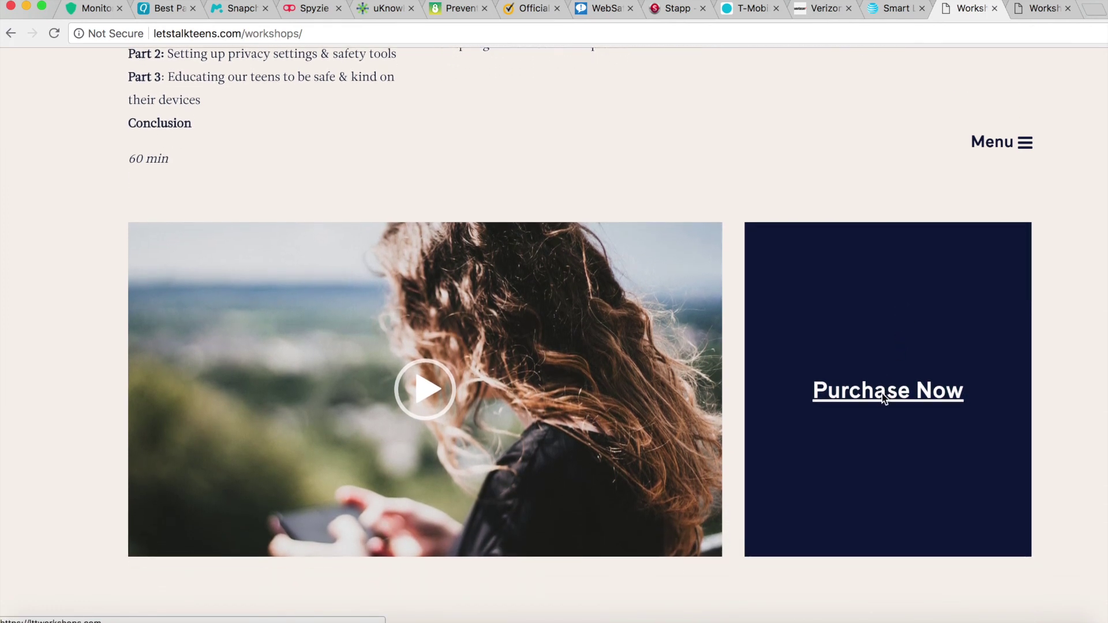